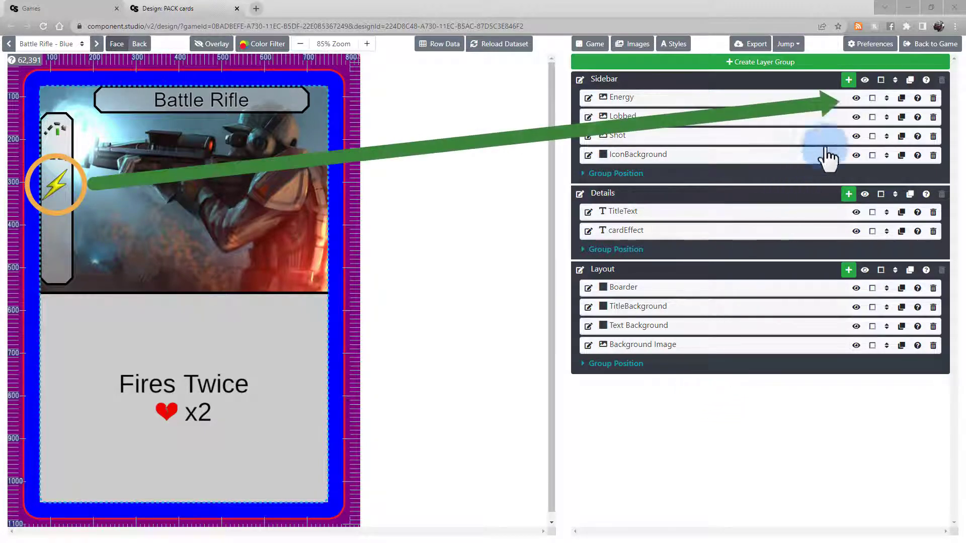
- Add a new box layer to the Sidebar group
click(857, 99)
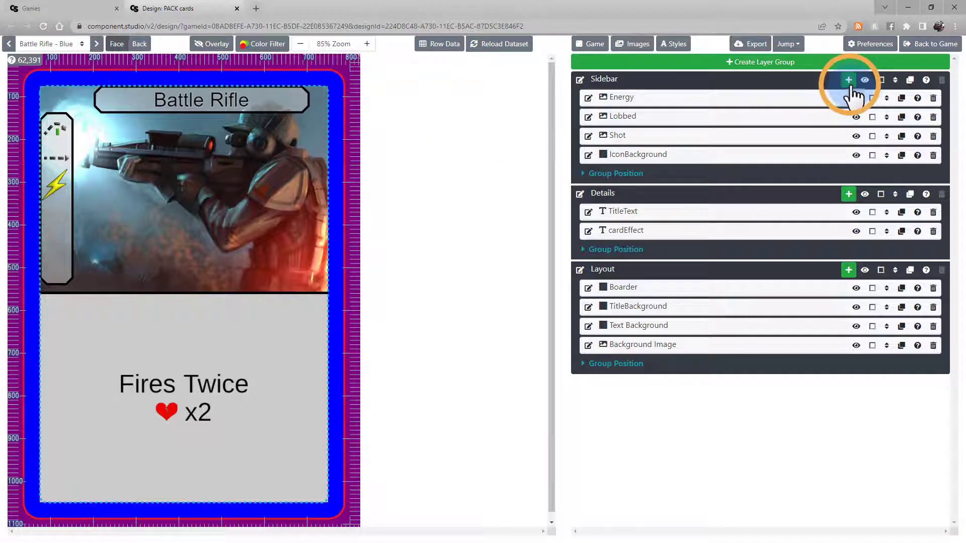
click(849, 81)
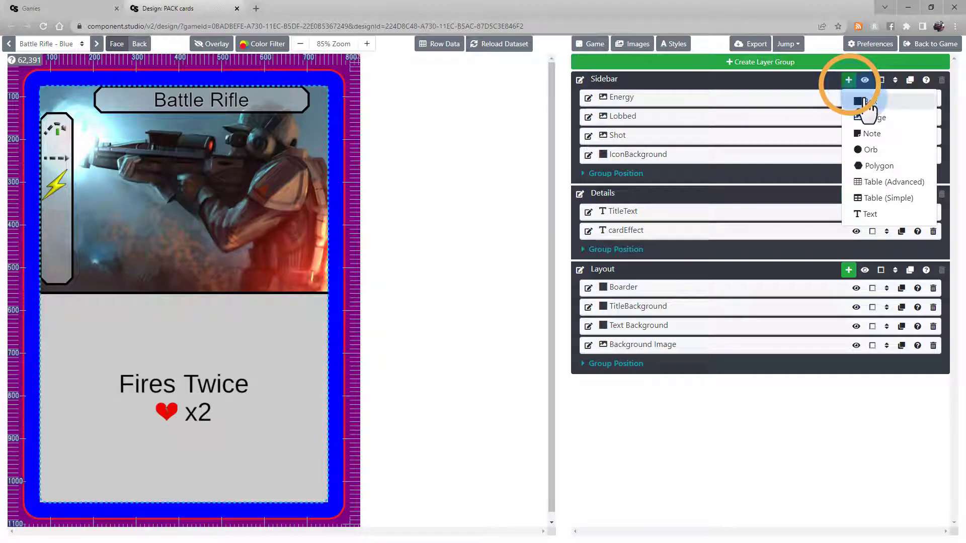
click(861, 102)
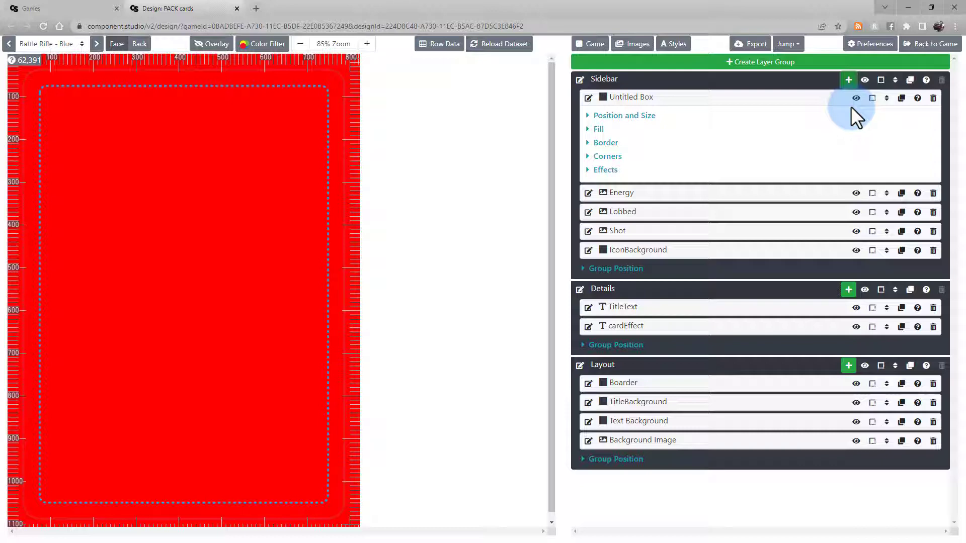
- Size the box to 100×100 and place it at left 500, top 500
click(697, 116)
triple_click(663, 201)
text(100)
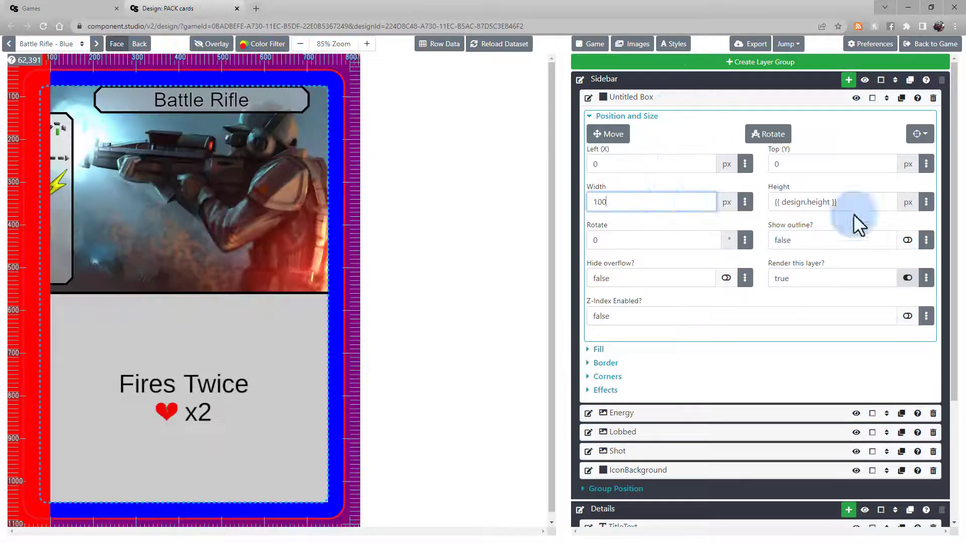
triple_click(774, 202)
text(100)
triple_click(679, 164)
text(500)
triple_click(820, 164)
text(500)
click(580, 101)
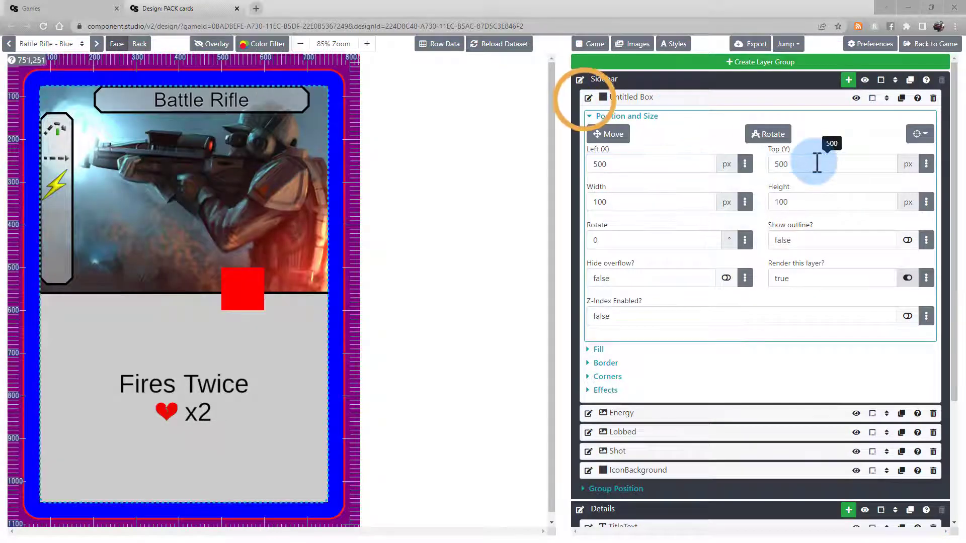
- Rename the new Sidebar box 'Layer Name', leaving its Position and Size panel collapsed
click(588, 98)
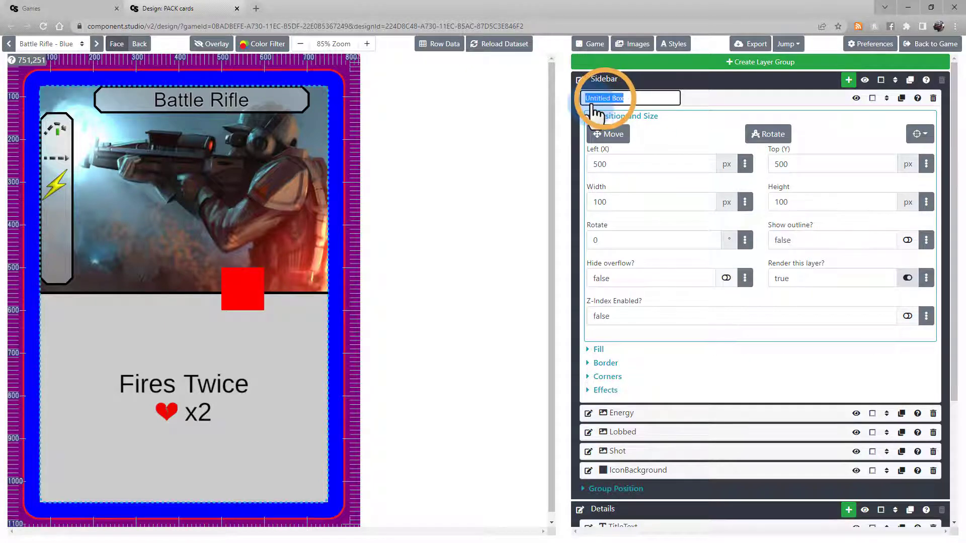
text(Layer Name)
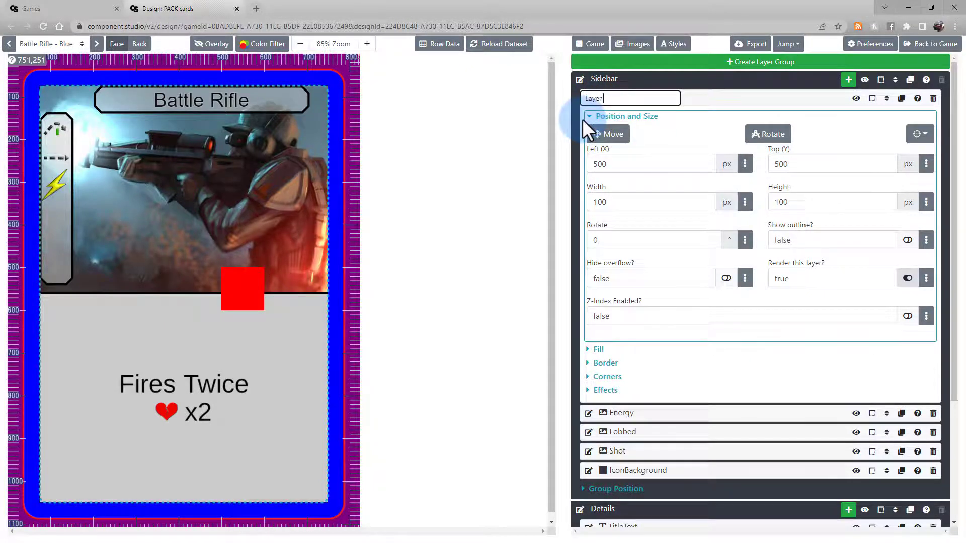
key(Return)
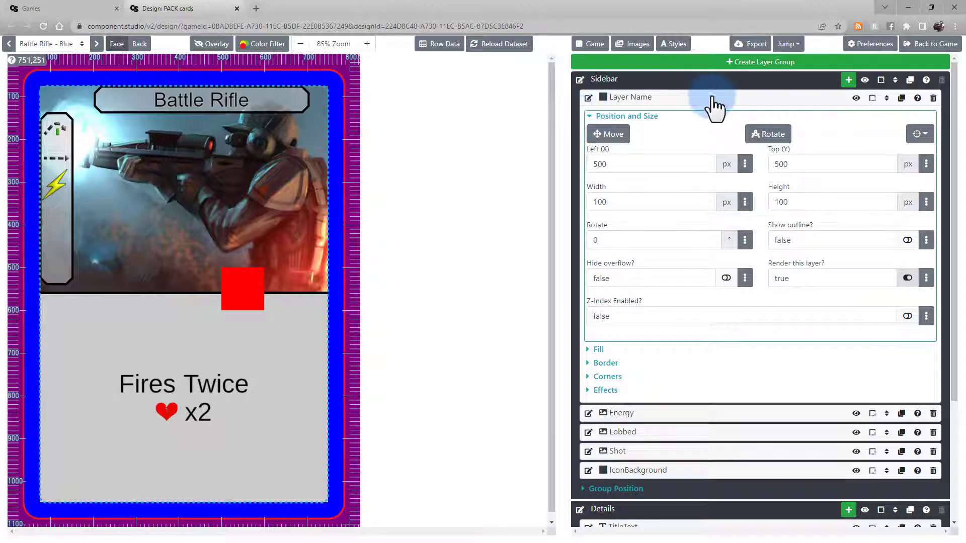
click(716, 106)
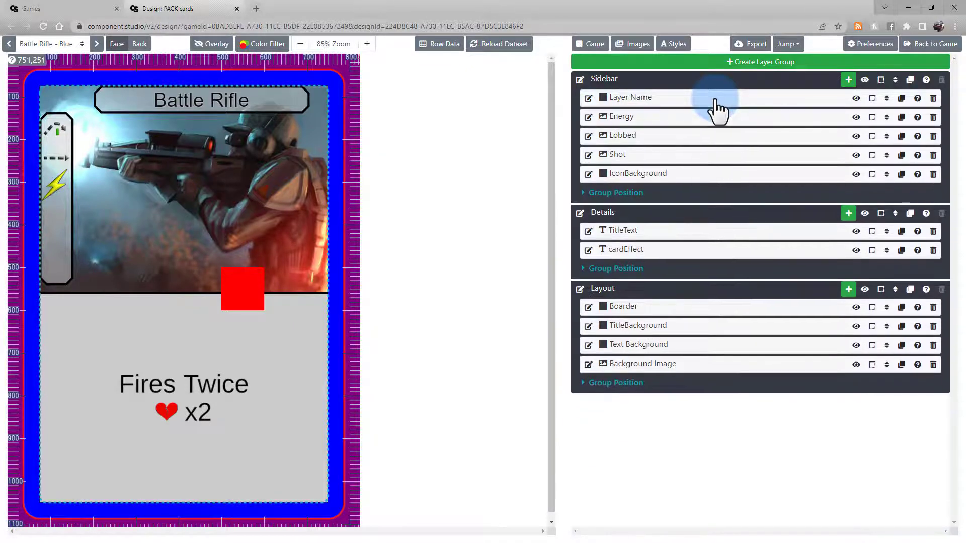
click(717, 106)
click(712, 107)
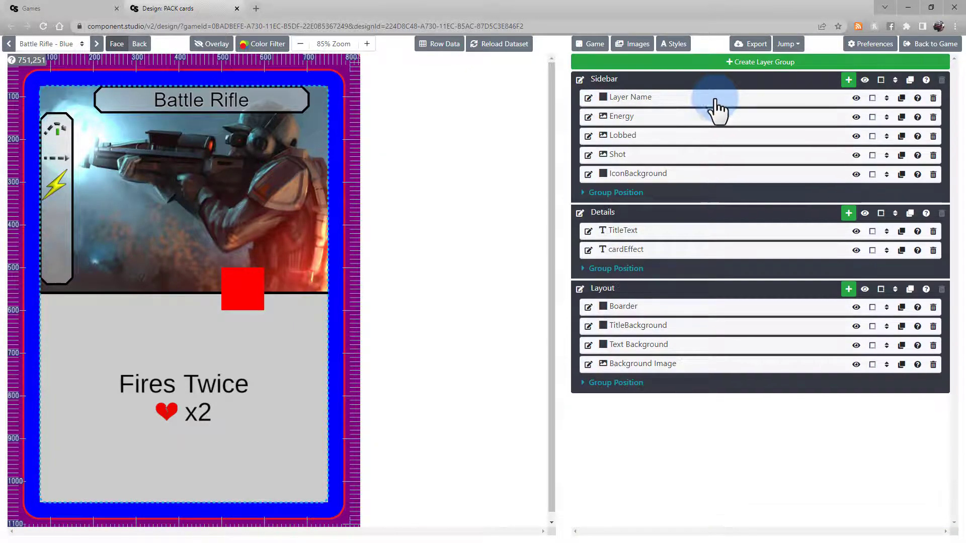
- Hide and re-show the Layer Name box, then bring up its alignment and move menus
click(856, 98)
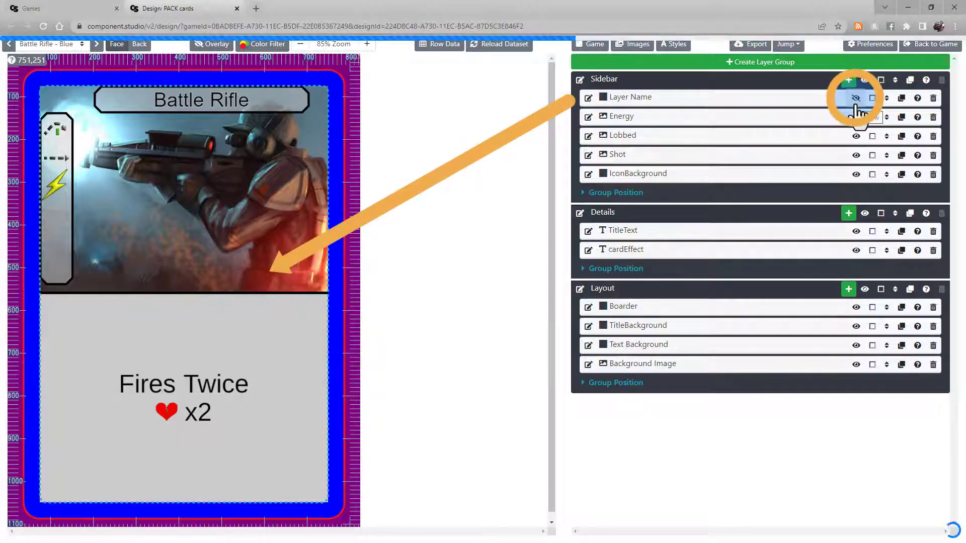
click(856, 98)
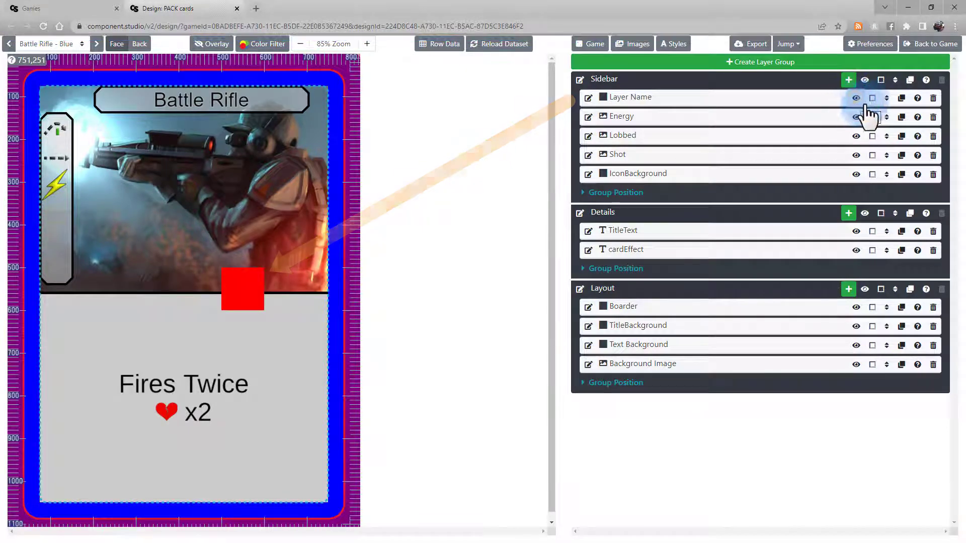
click(872, 99)
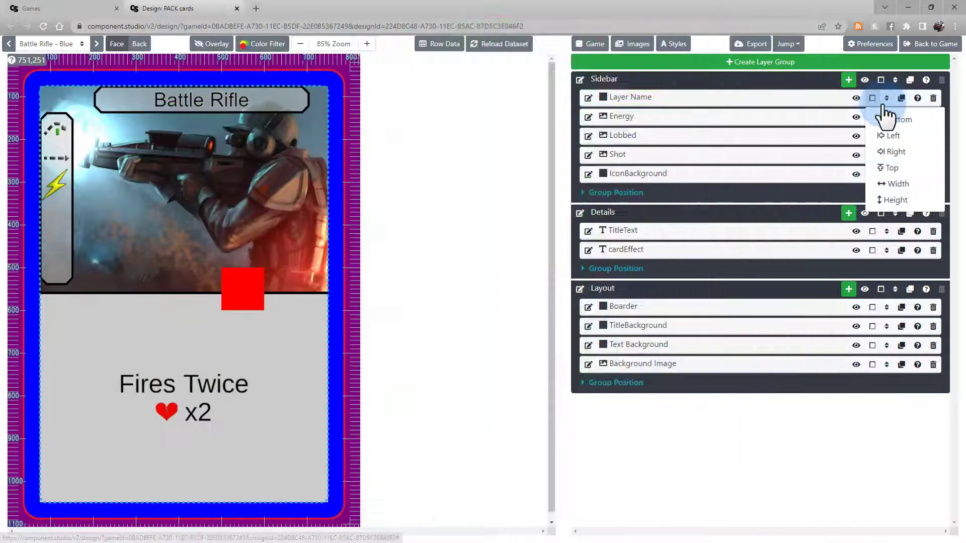
click(887, 101)
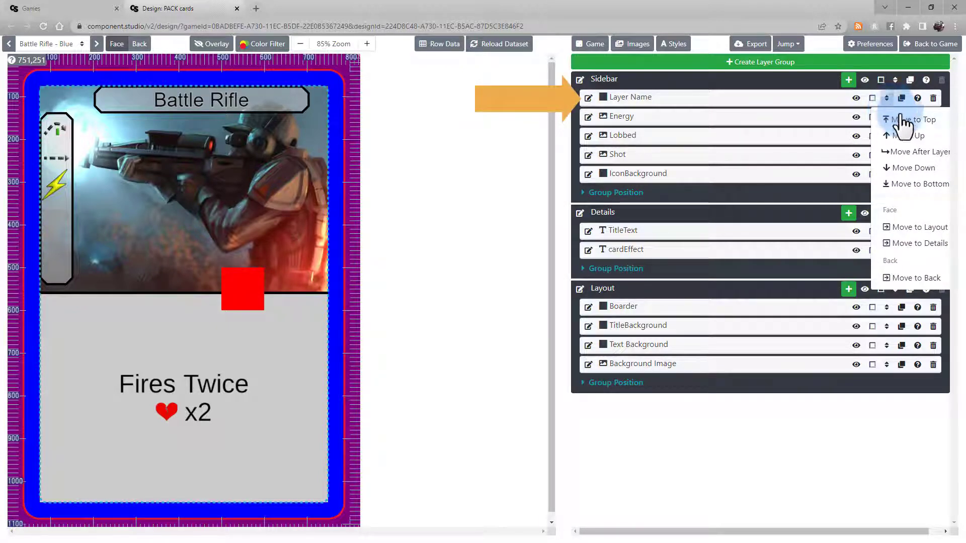
click(920, 184)
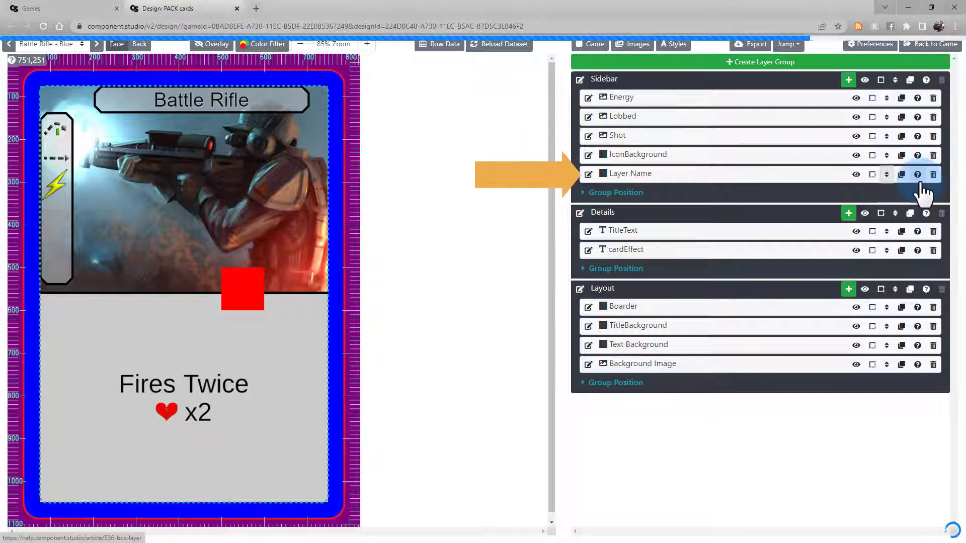
click(887, 175)
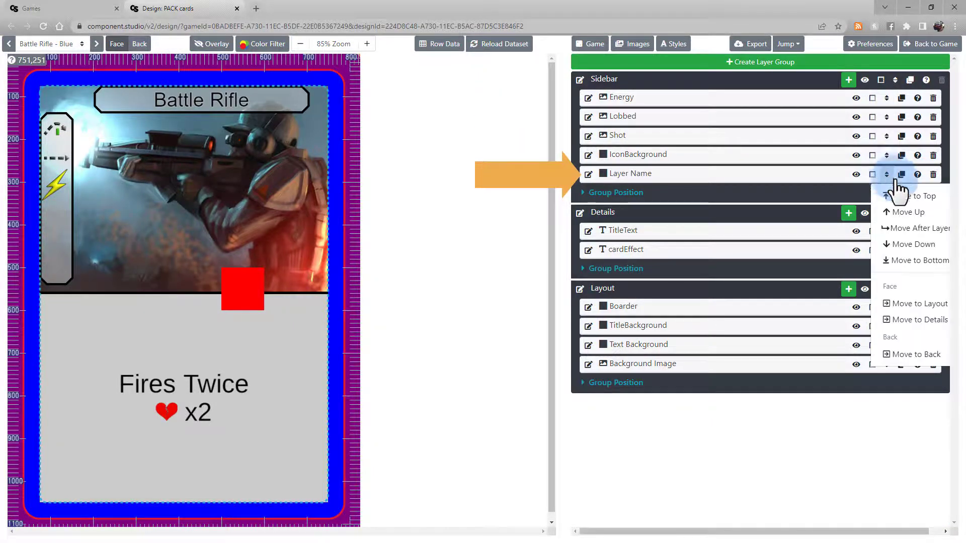
click(903, 212)
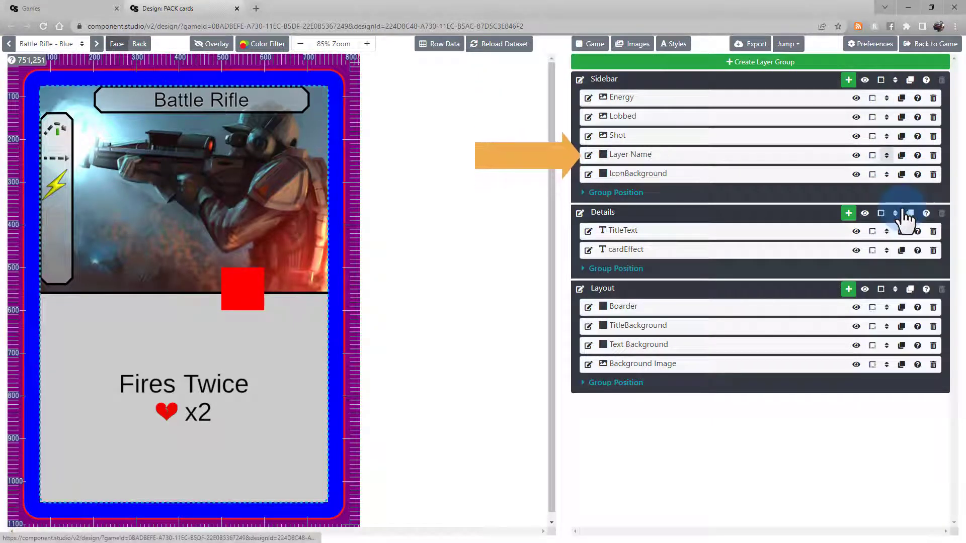
click(886, 156)
click(899, 180)
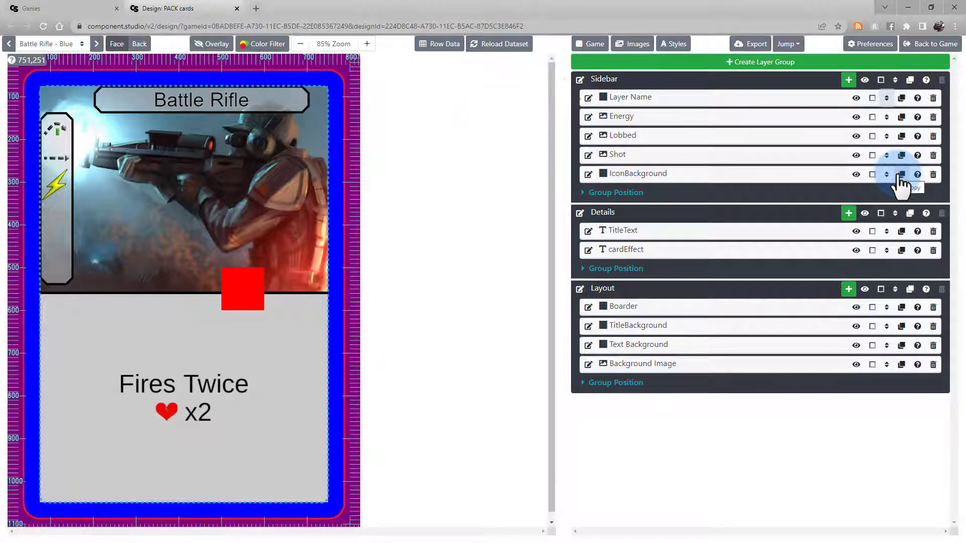
click(889, 101)
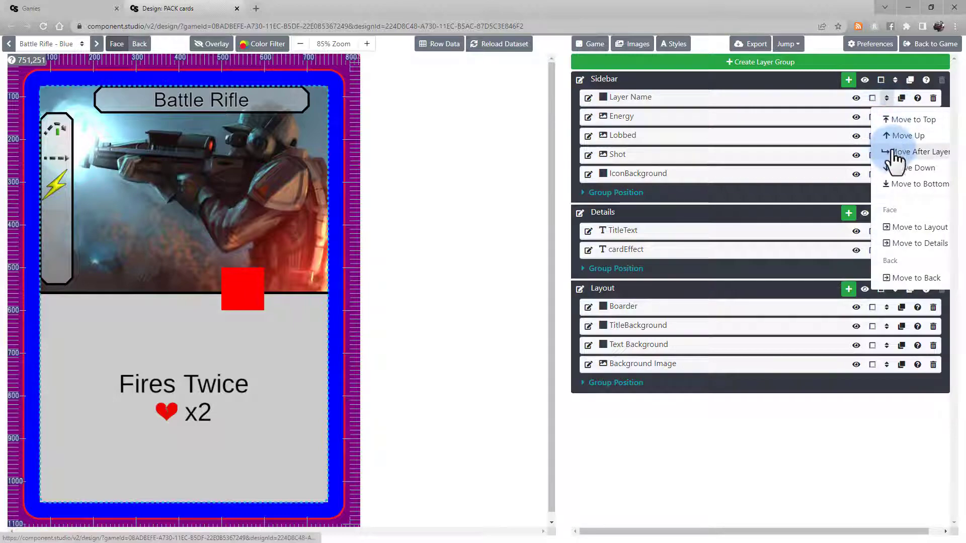
- Move Layer Name to sit right after Lobbed, between Lobbed and Shot
click(895, 153)
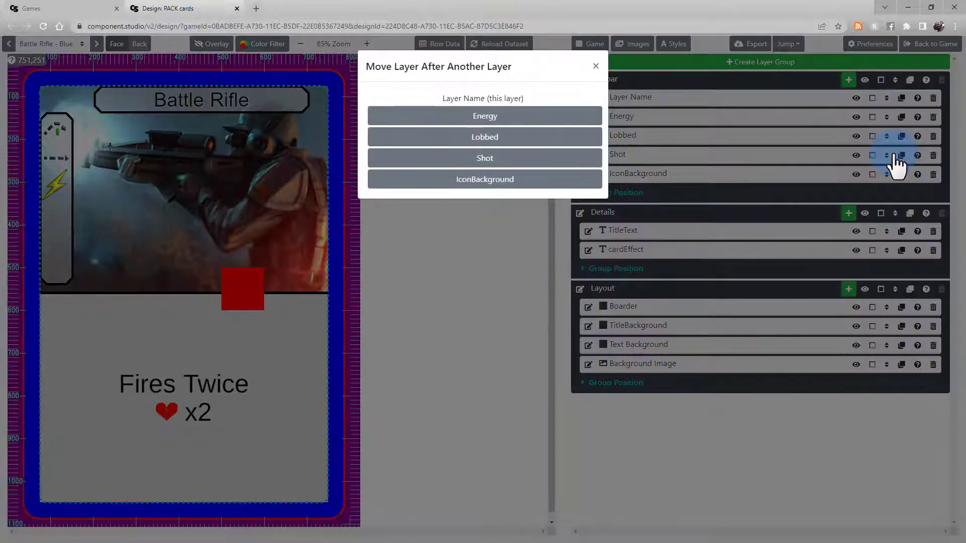
click(562, 139)
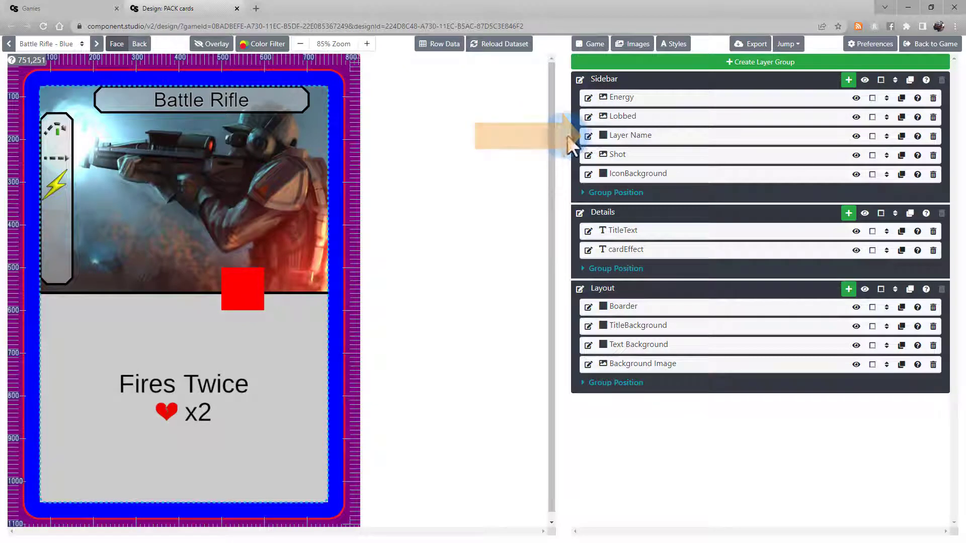
click(888, 137)
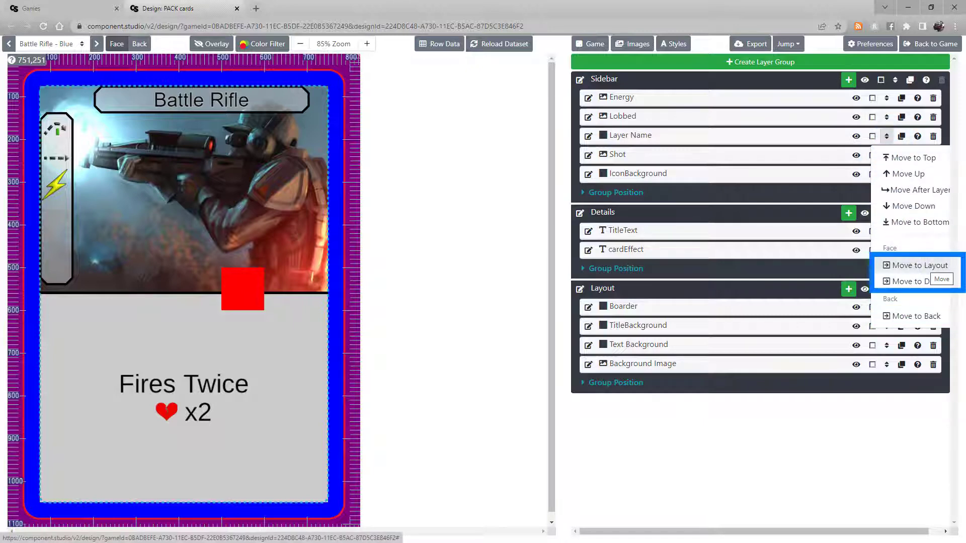
- Move Layer Name to the card back, shown at the top of the expanded Back group
click(926, 317)
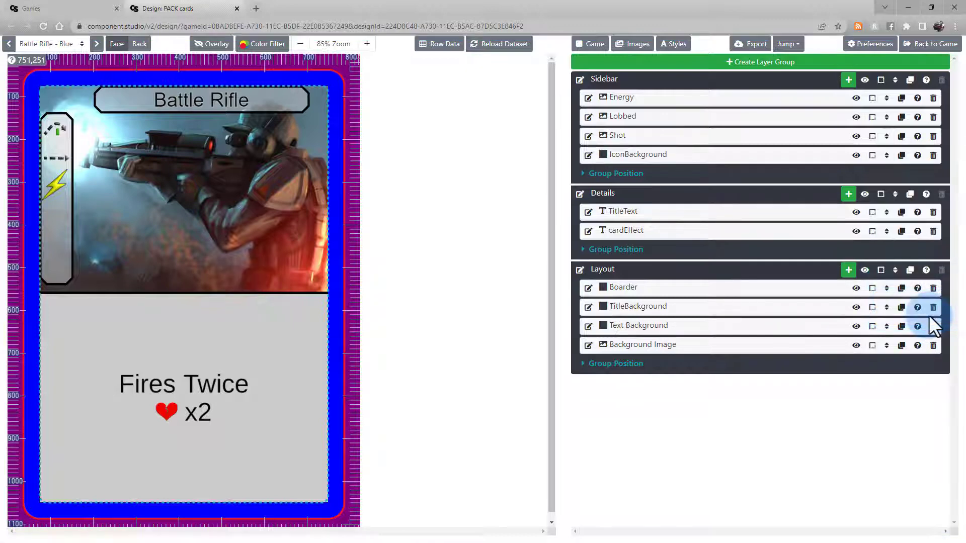
click(150, 50)
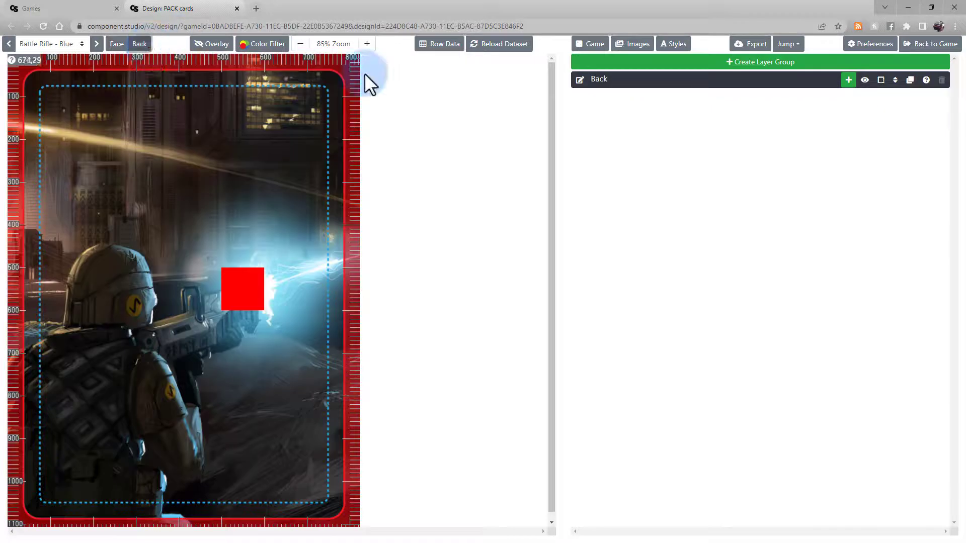
click(700, 85)
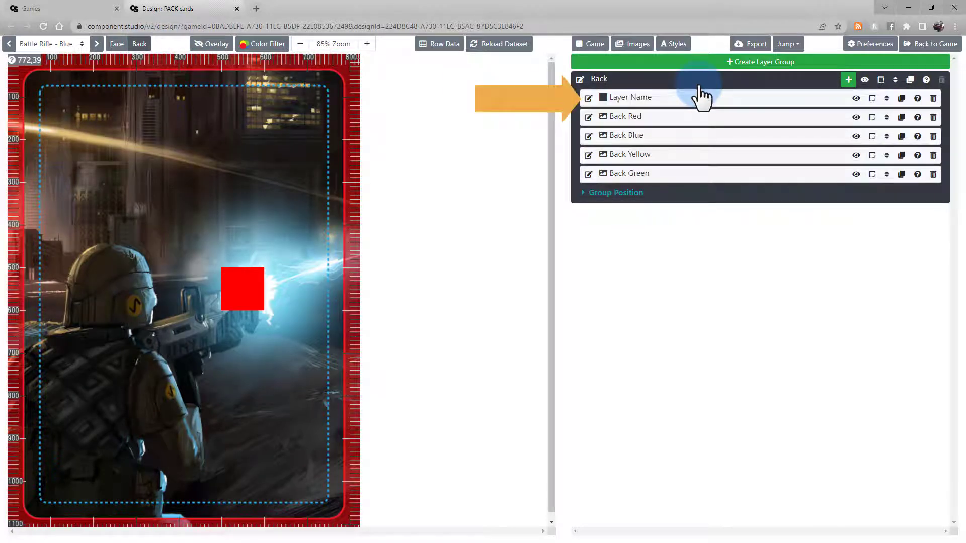
click(886, 100)
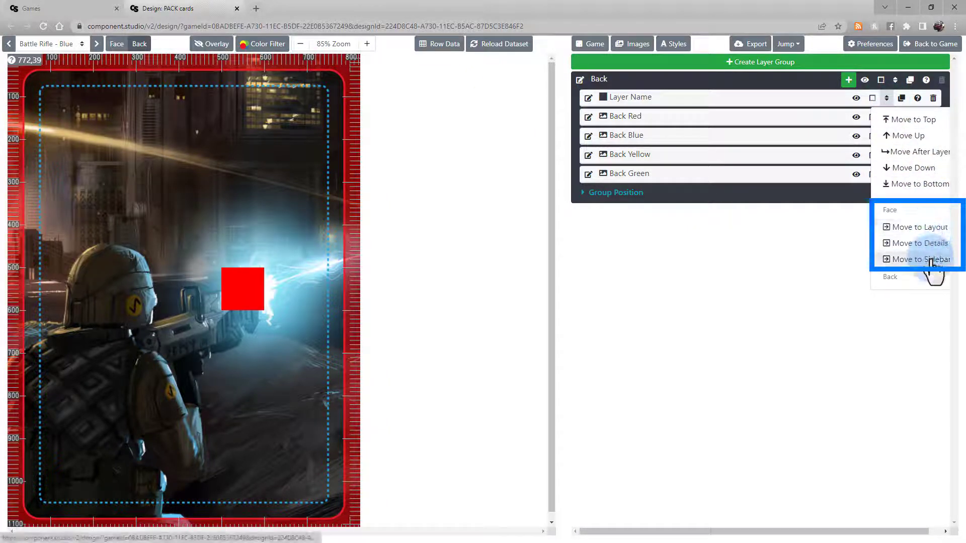
- Copy Layer Name into the front's Layout group as Layer Name2 and show the card face
click(887, 98)
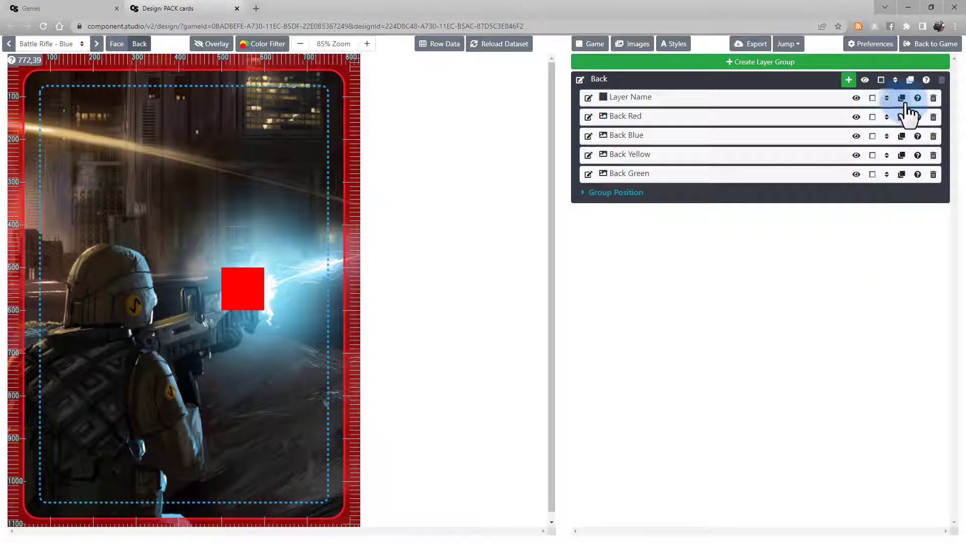
click(901, 99)
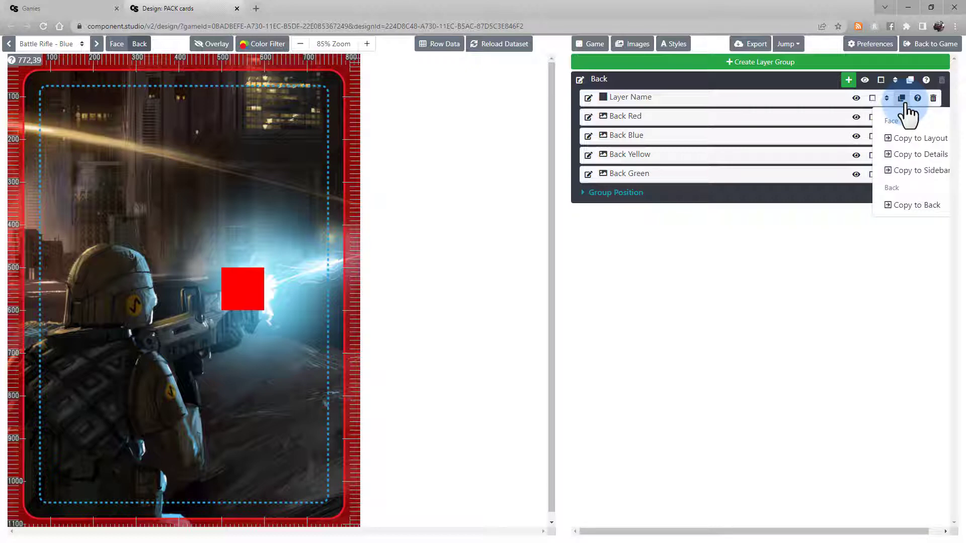
click(914, 138)
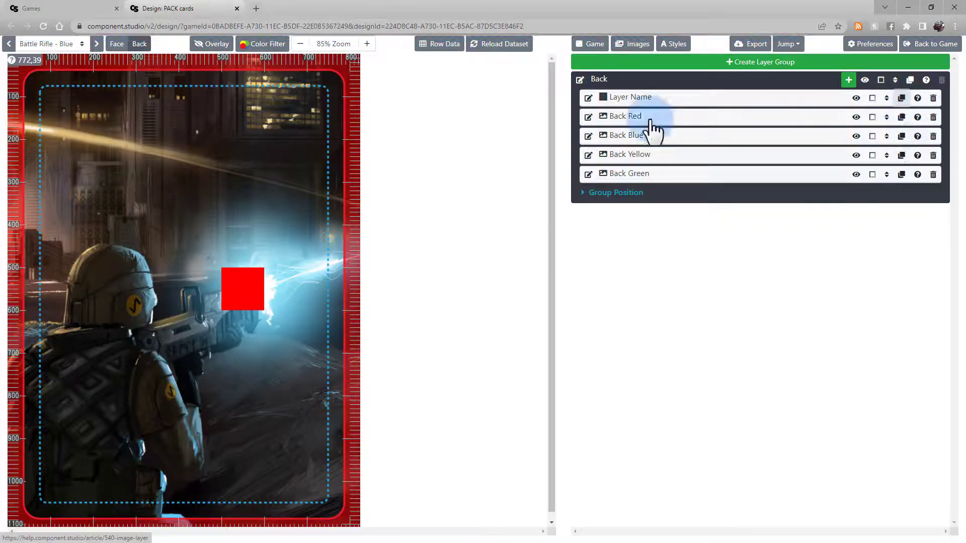
click(126, 45)
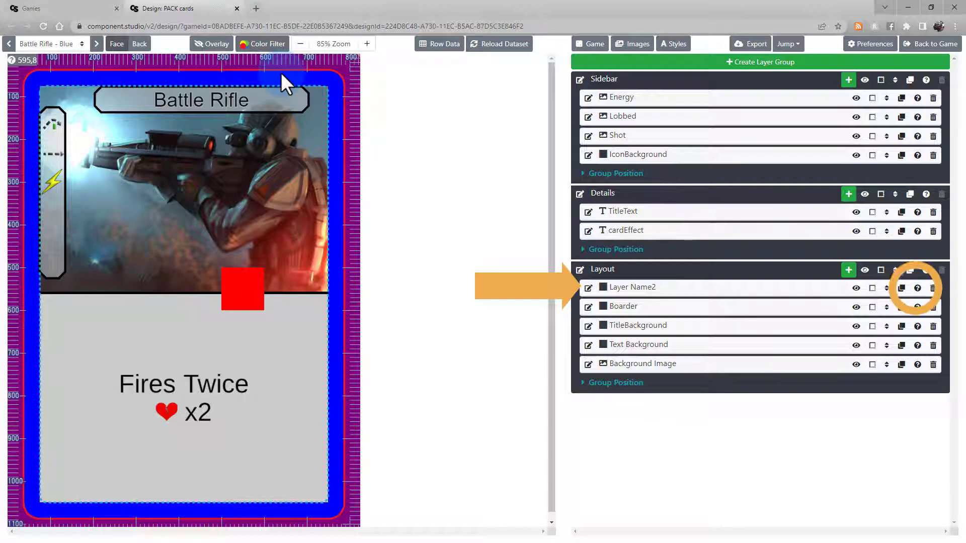
- Open the '[CS2] Box Layer' help article, then go back to the PACK cards design
click(918, 288)
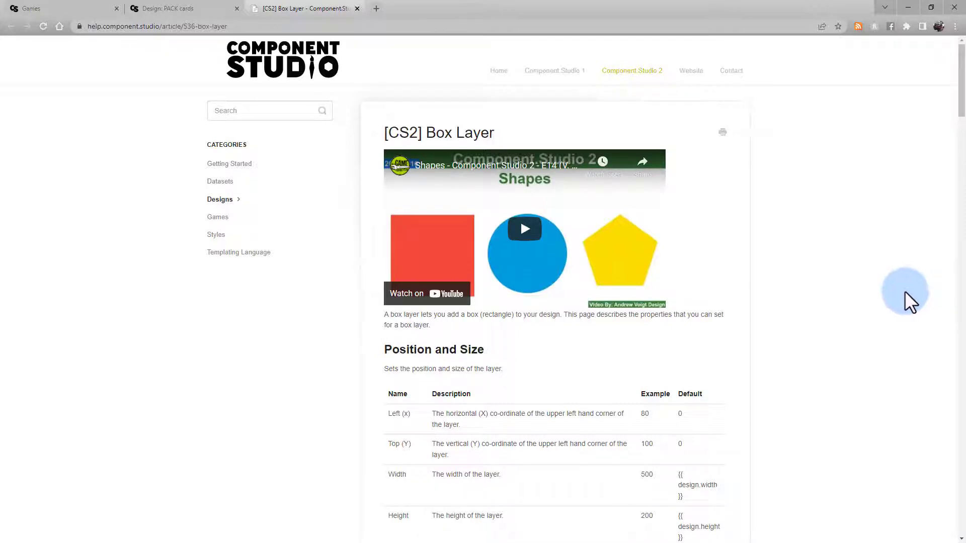
click(184, 8)
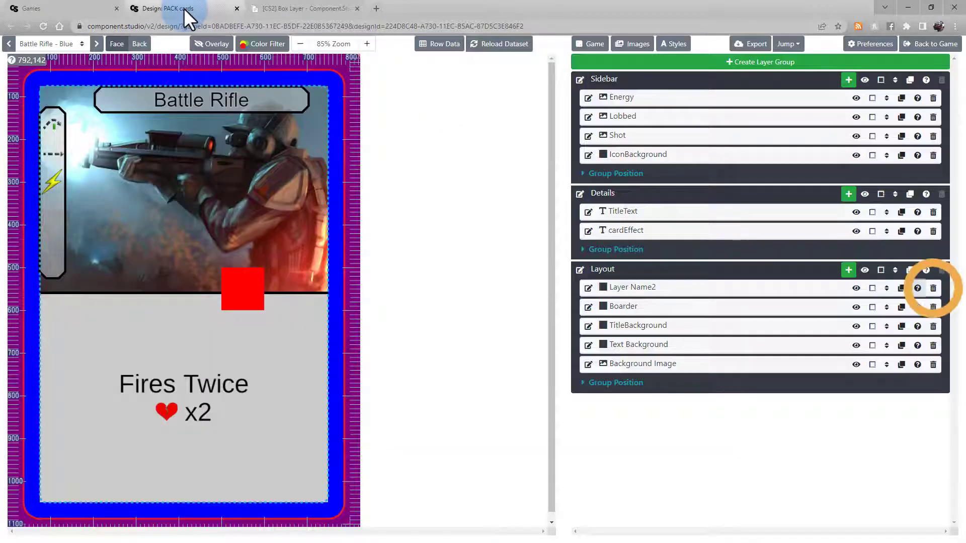
- Delete the Layer Name2 red square from the Layout group, confirming with OK
click(934, 289)
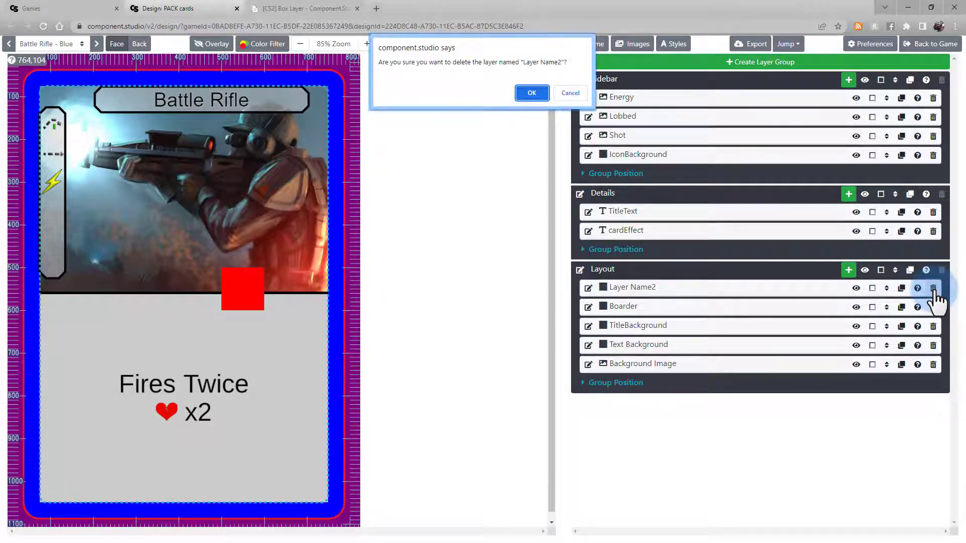
click(529, 93)
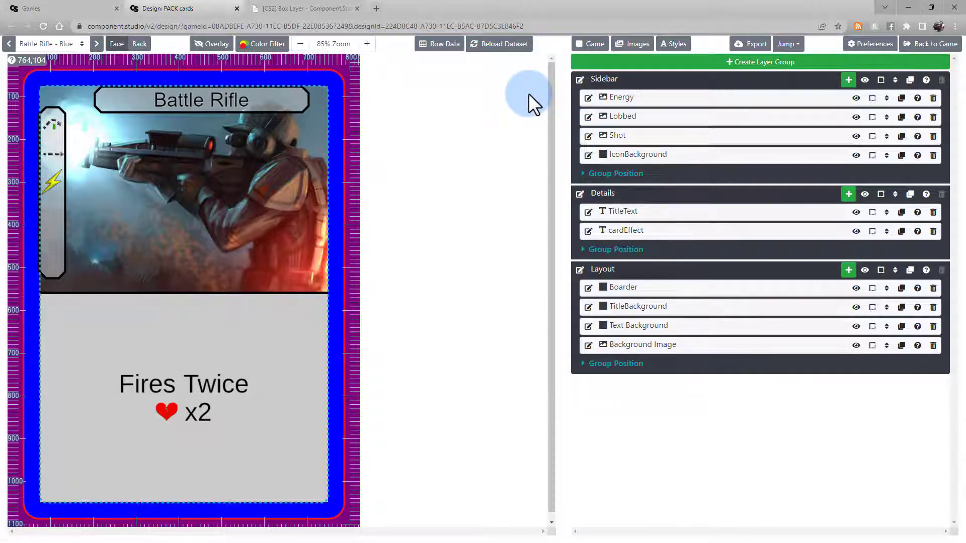
click(671, 85)
click(674, 98)
click(673, 117)
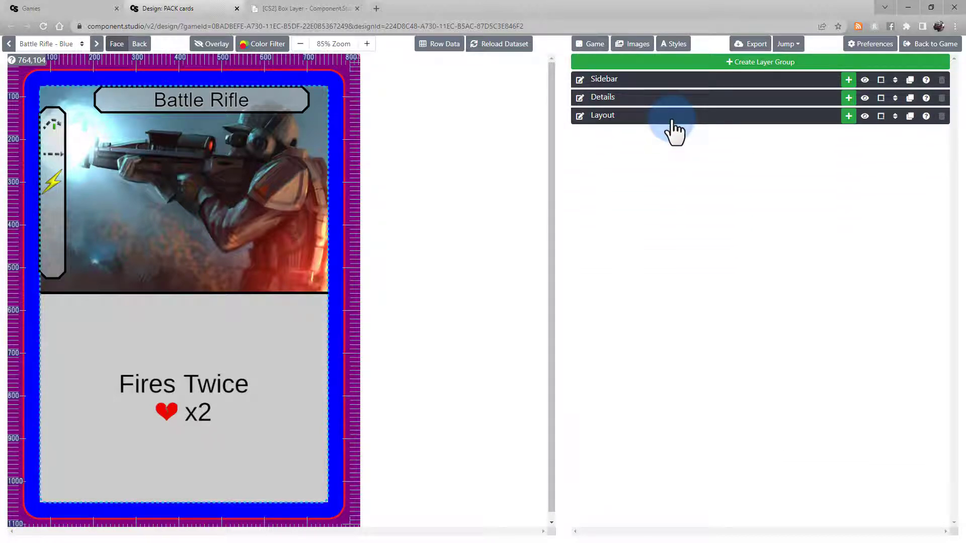
click(672, 121)
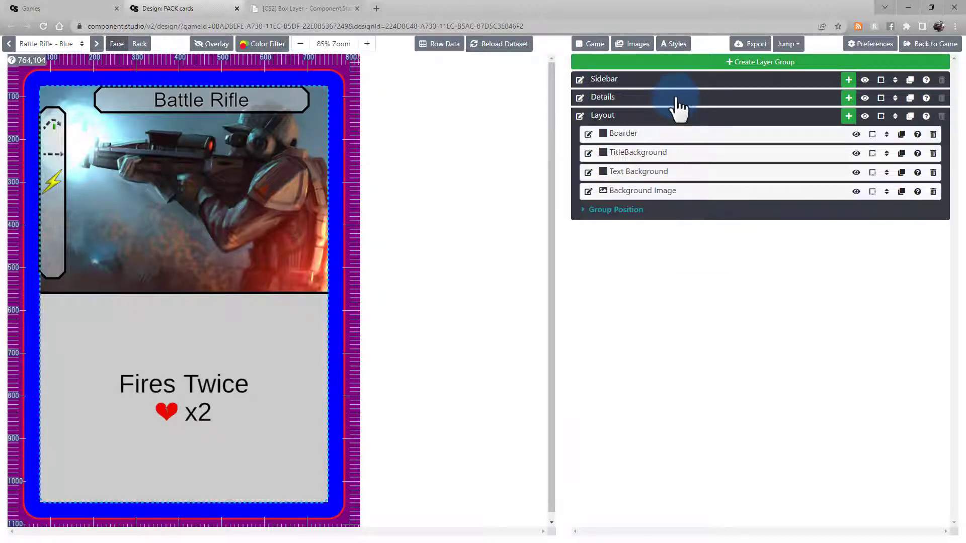
click(683, 80)
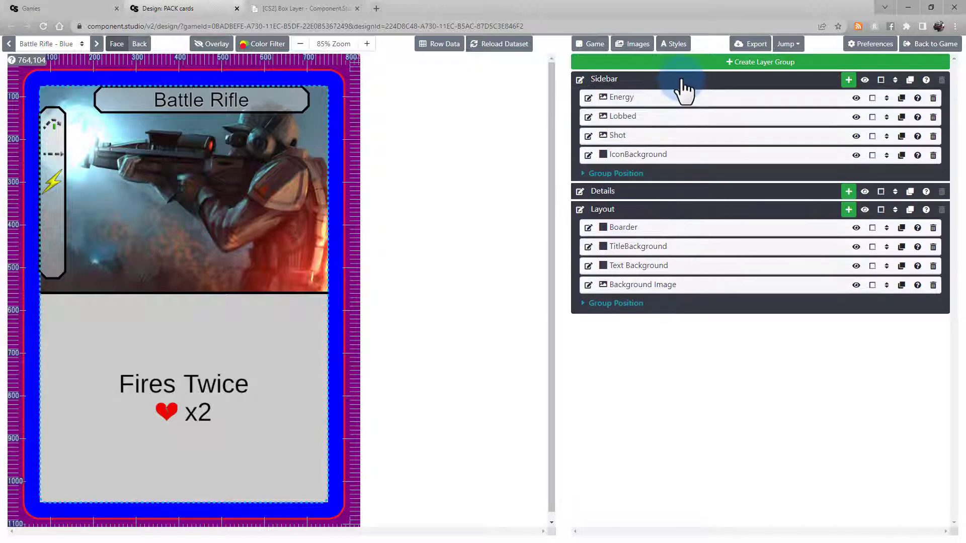
click(671, 193)
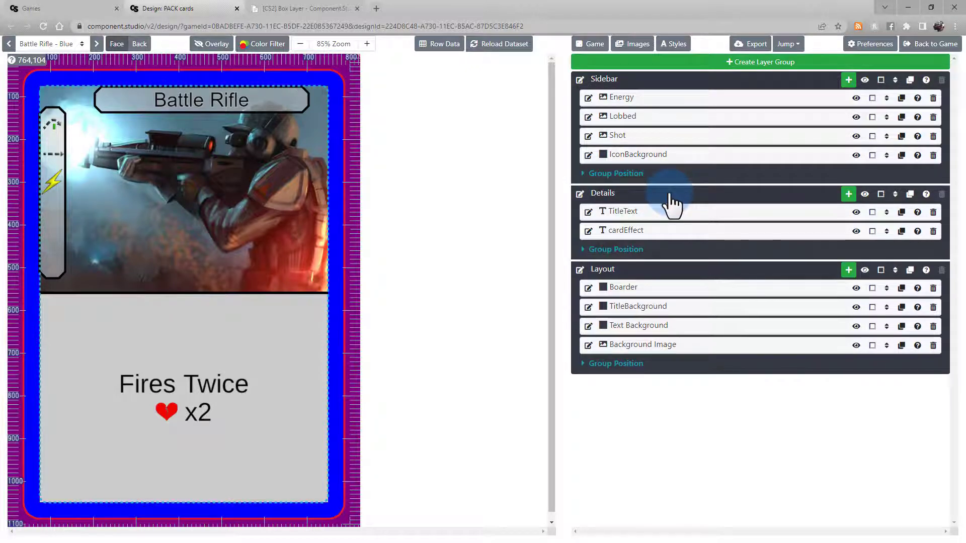
- Create an empty layer group named Untitled Group above Sidebar, Details and Layout
click(820, 66)
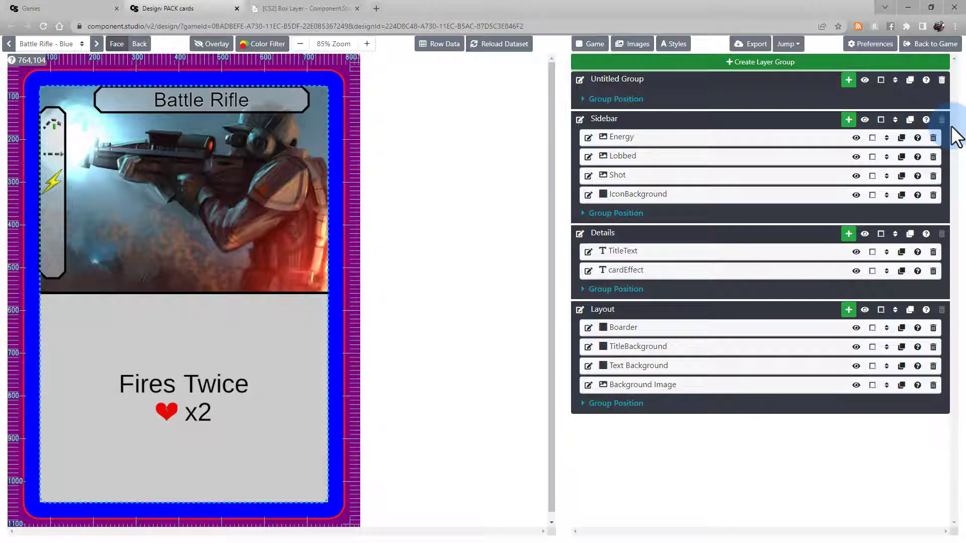
- Hide the Sidebar group on the card, then make it visible again
click(864, 120)
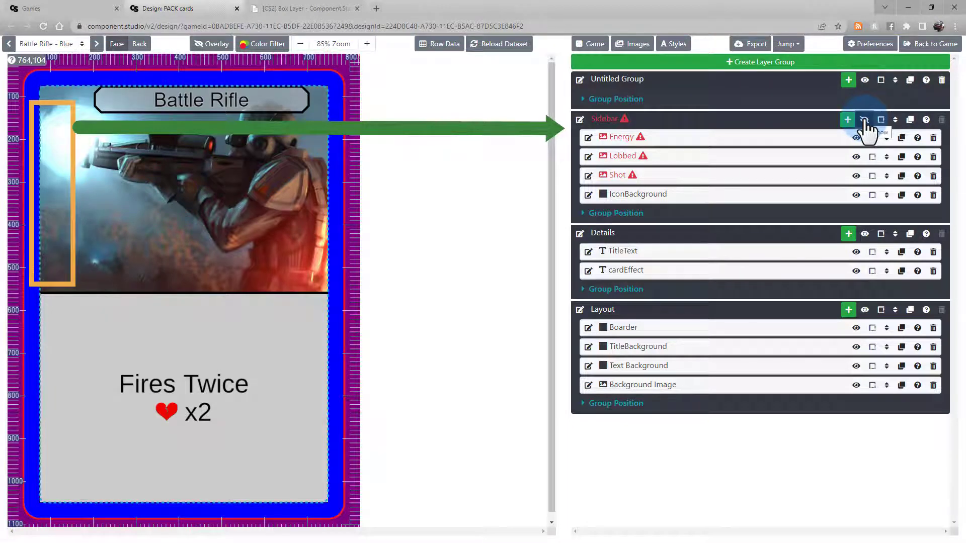
click(865, 122)
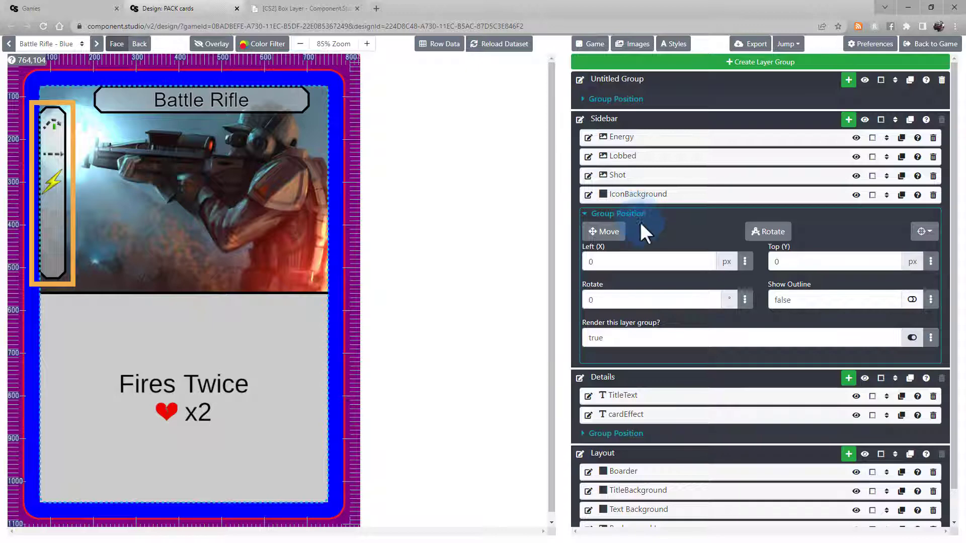
- Set the Sidebar group's Left (X) position to 200 px
double_click(656, 261)
text(200)
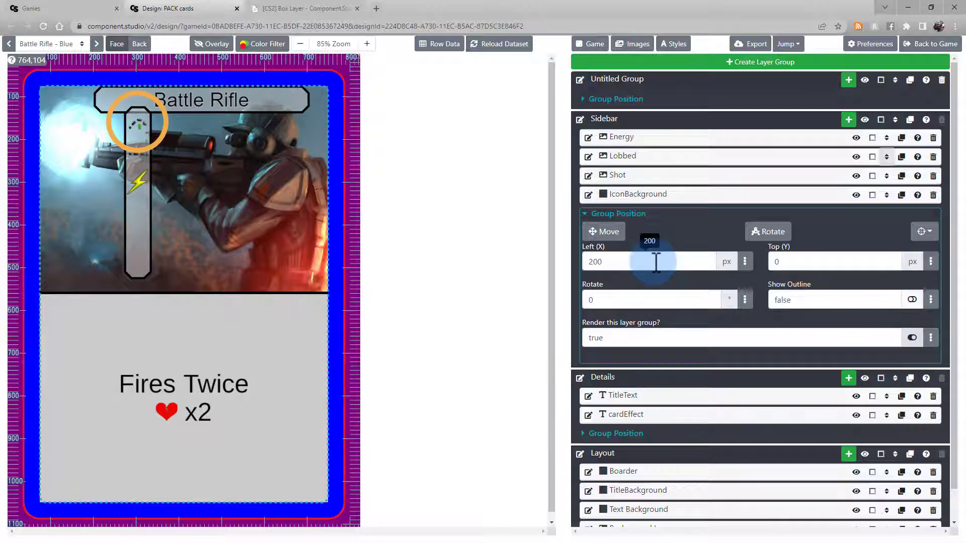
- Move the Lobbed layer into Details, then back to the top of Sidebar
click(886, 157)
click(883, 303)
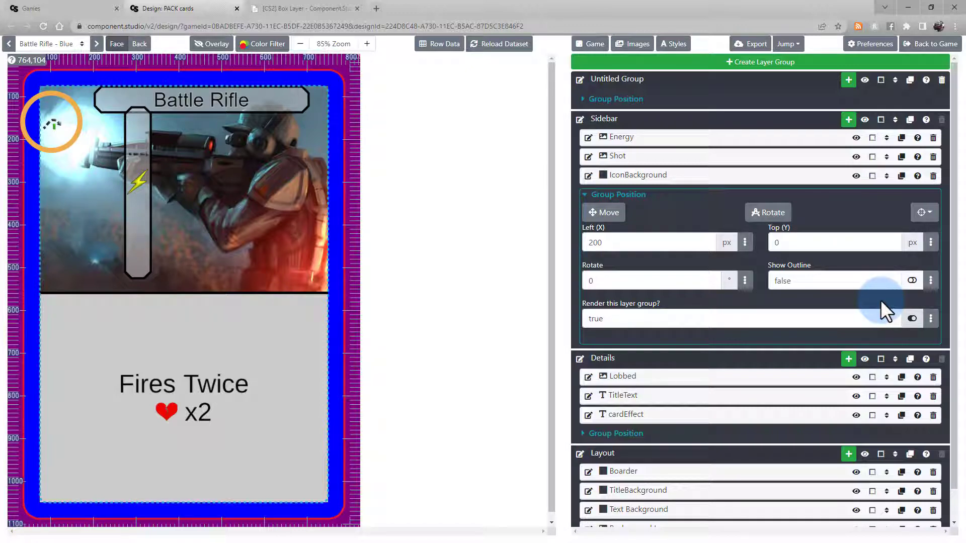
click(886, 377)
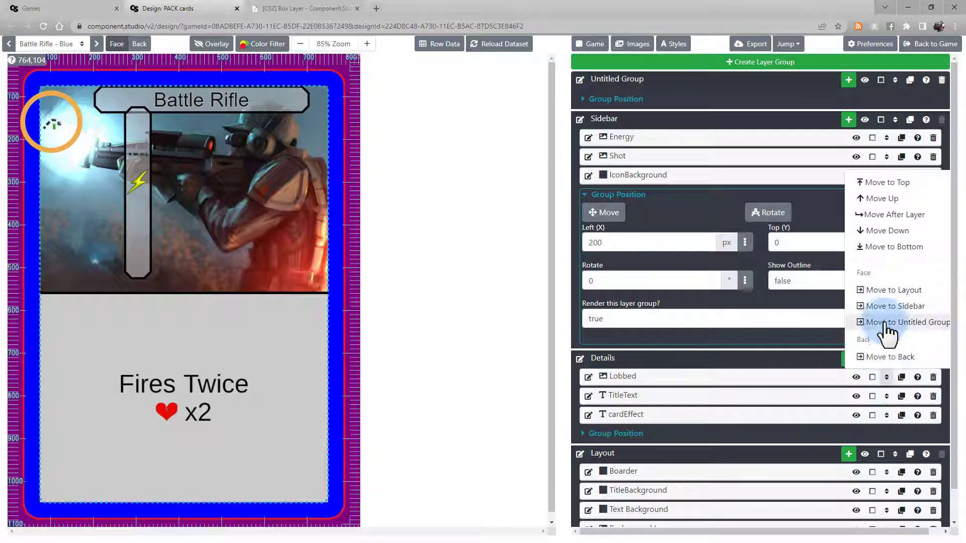
click(892, 306)
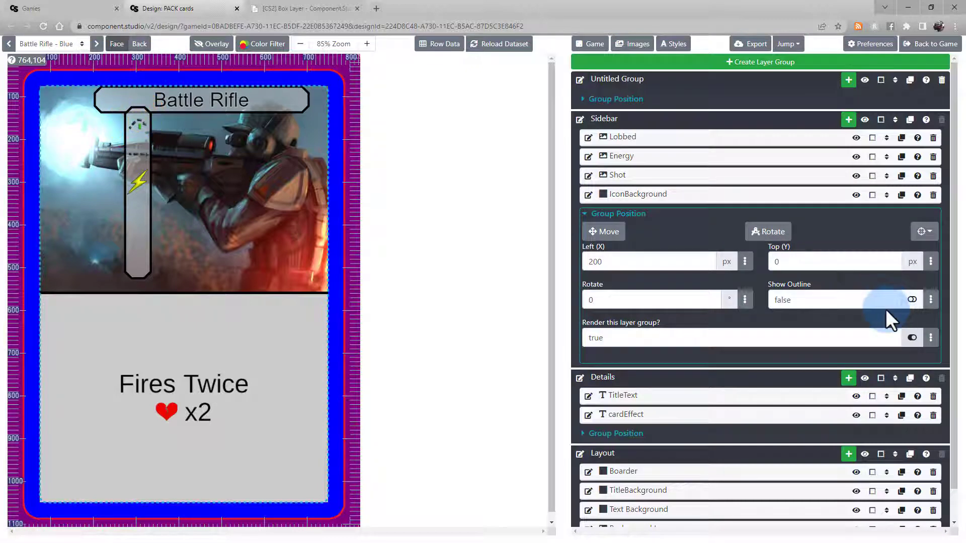
- Rotate the Sidebar group to 40°, then drag it to left -26, top 185 and rotate to 66°
double_click(673, 300)
text(40)
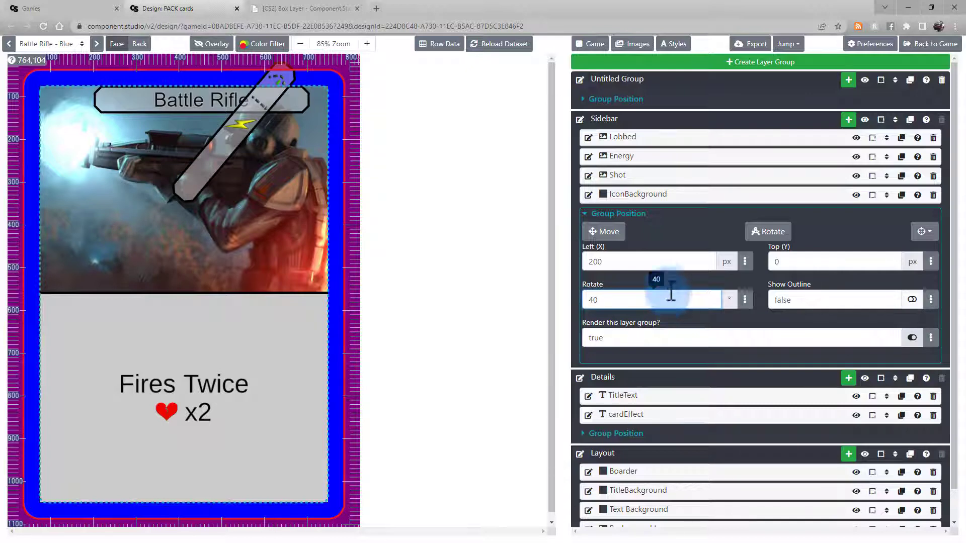
click(619, 235)
drag(227, 173, 62, 207)
click(768, 232)
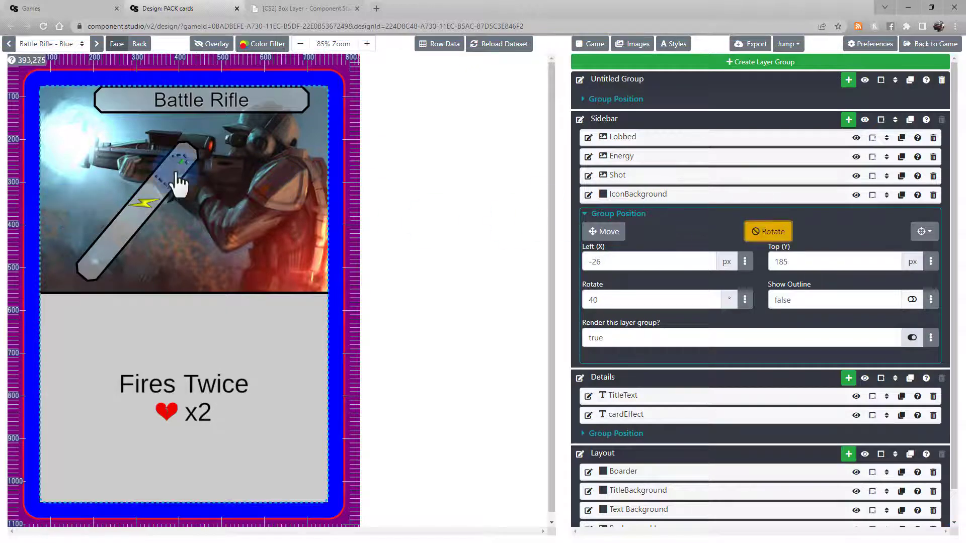
drag(173, 183, 117, 403)
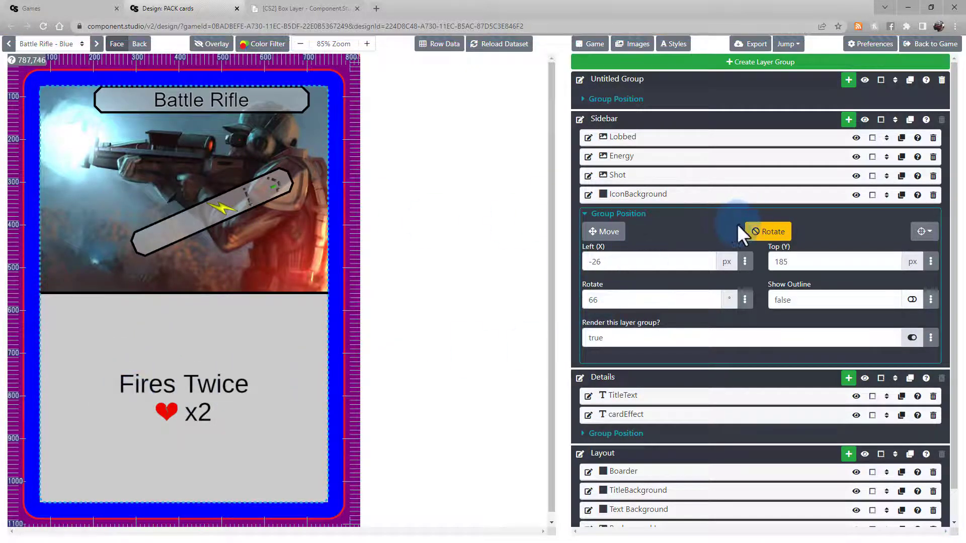
click(911, 300)
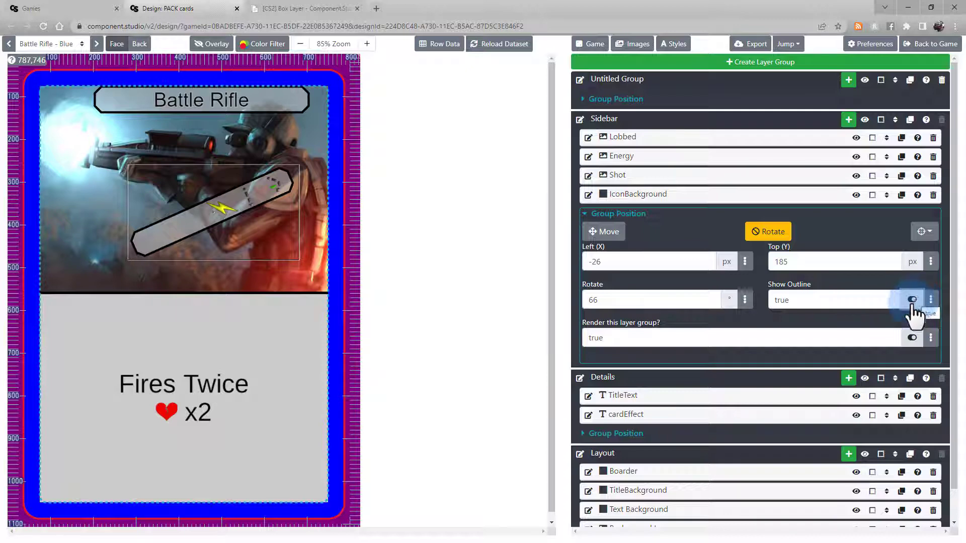
click(878, 326)
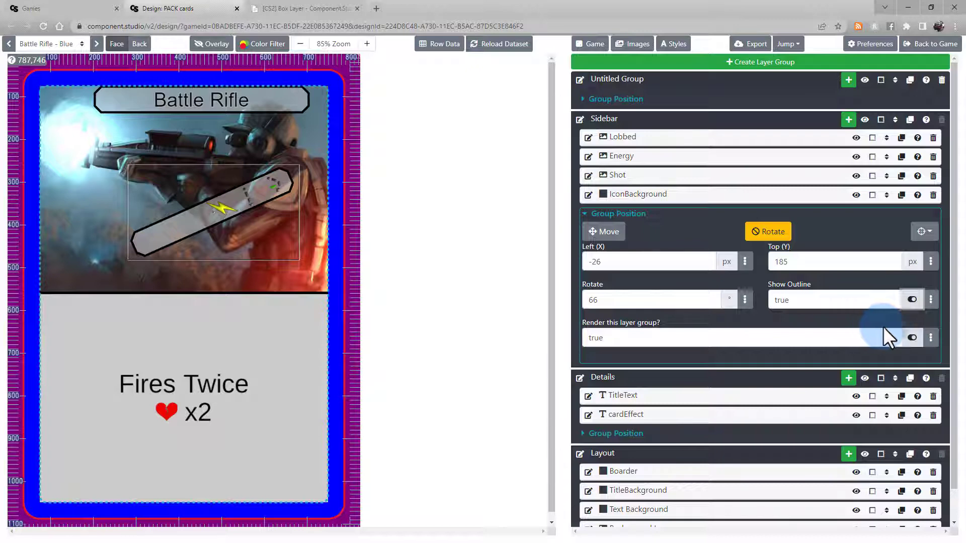
click(912, 337)
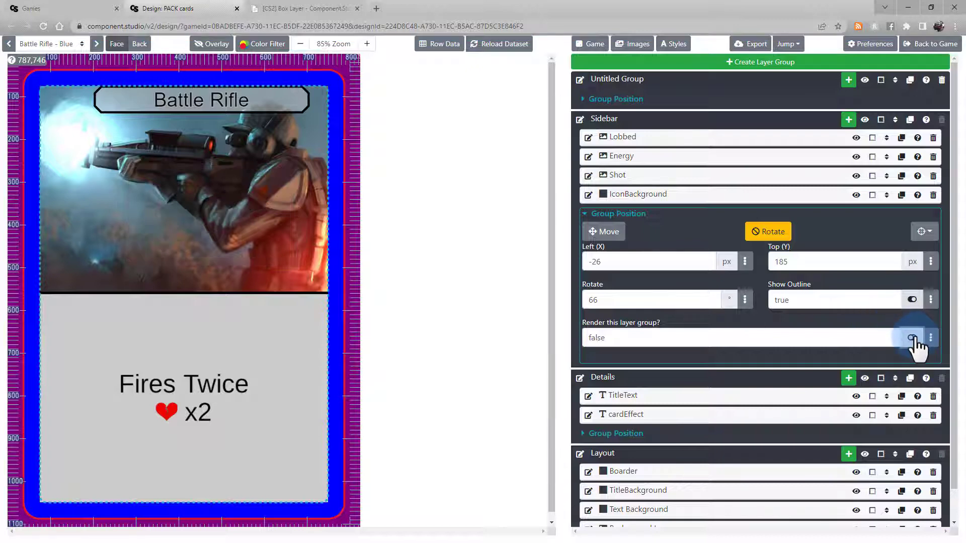
click(912, 337)
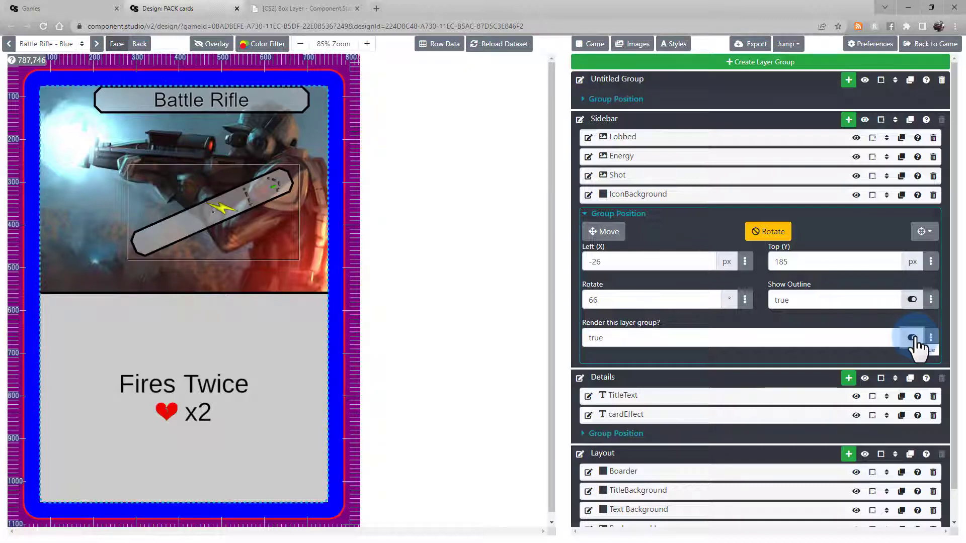
click(912, 300)
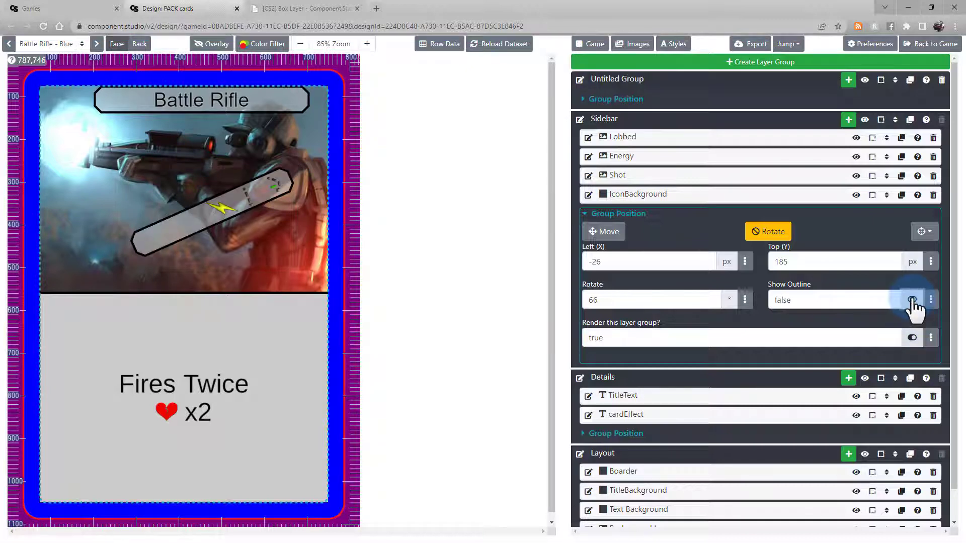
- Send the Sidebar group to the card back, leaving Untitled Group, Details and Layout on the front
click(895, 120)
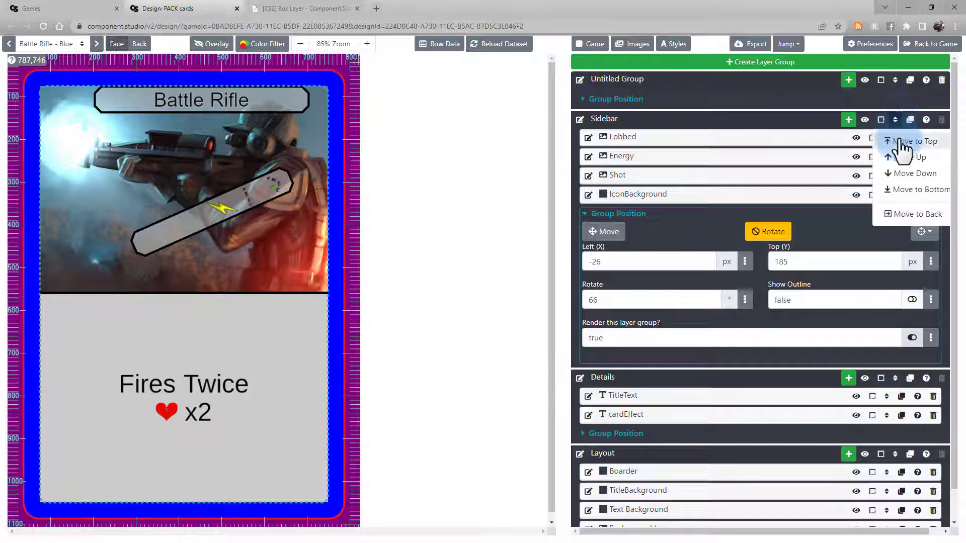
click(912, 214)
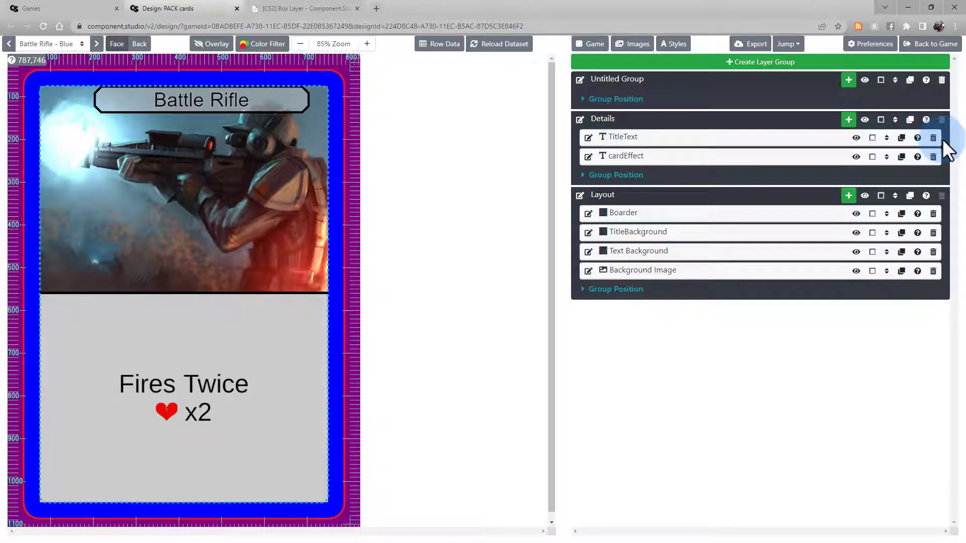
- Expand the Details group's Group Position settings to show its left, top and rotate values
click(624, 176)
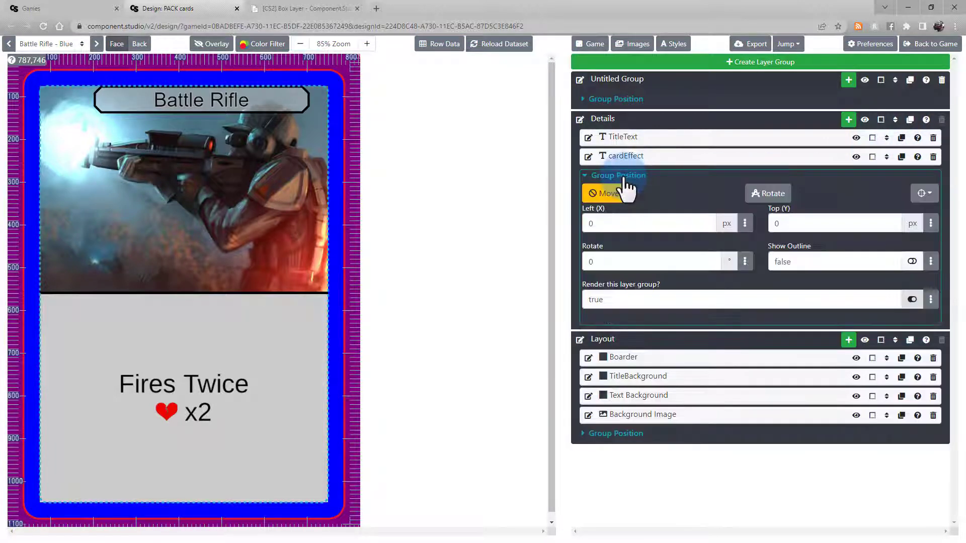